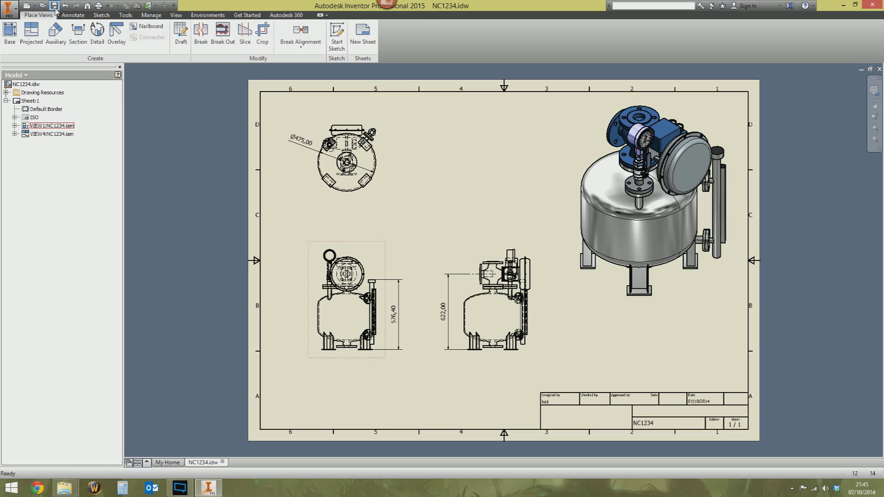
Step: Open the NC1234.iam assembly
left_click(879, 69)
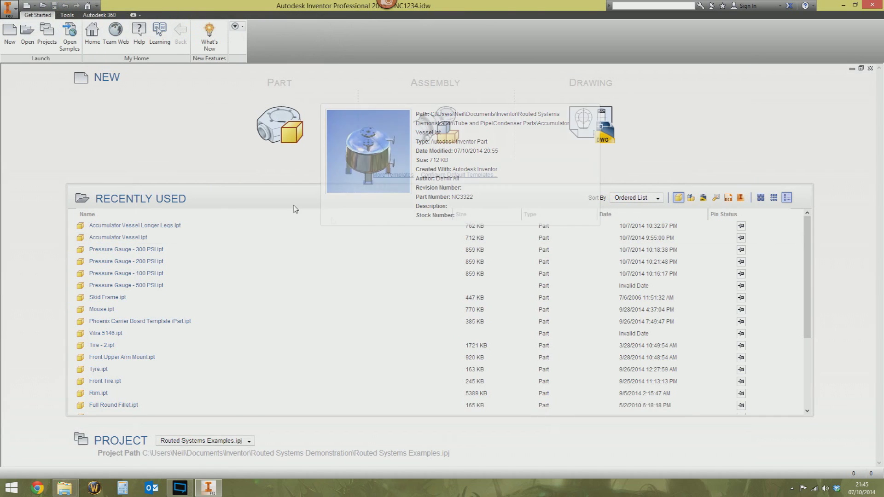
left_click(28, 32)
left_click(392, 207)
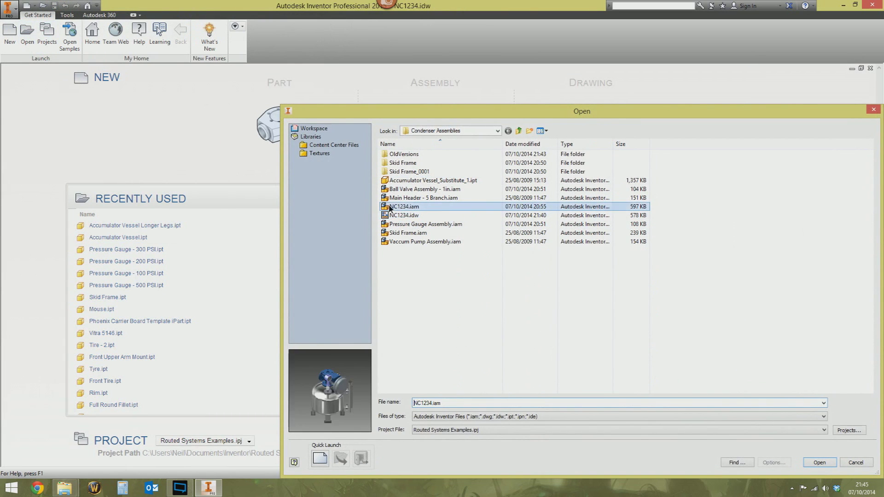
double_click(387, 208)
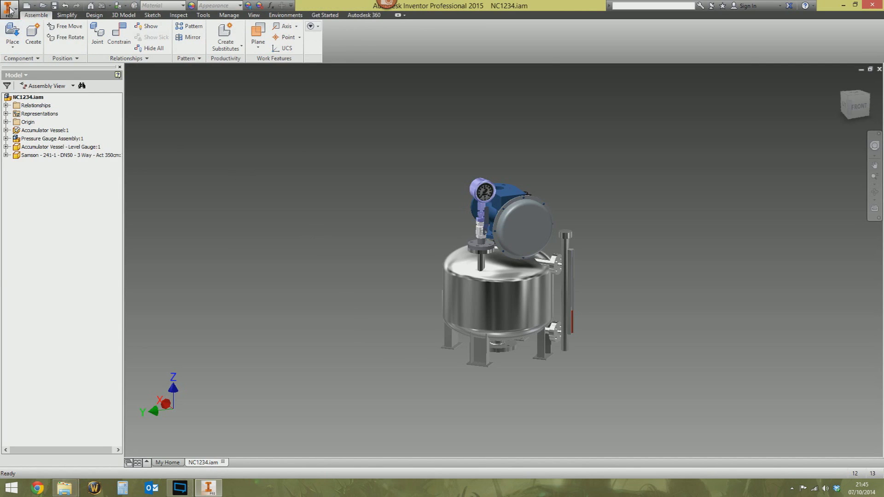
Step: Save the assembly as NC5678.iam
left_click(9, 8)
left_click(18, 102)
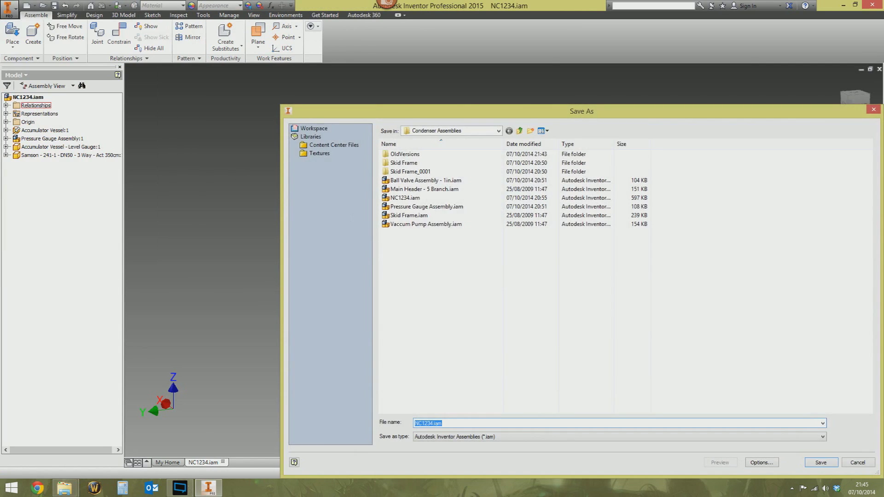
left_click(433, 423)
type("5678")
key("Return")
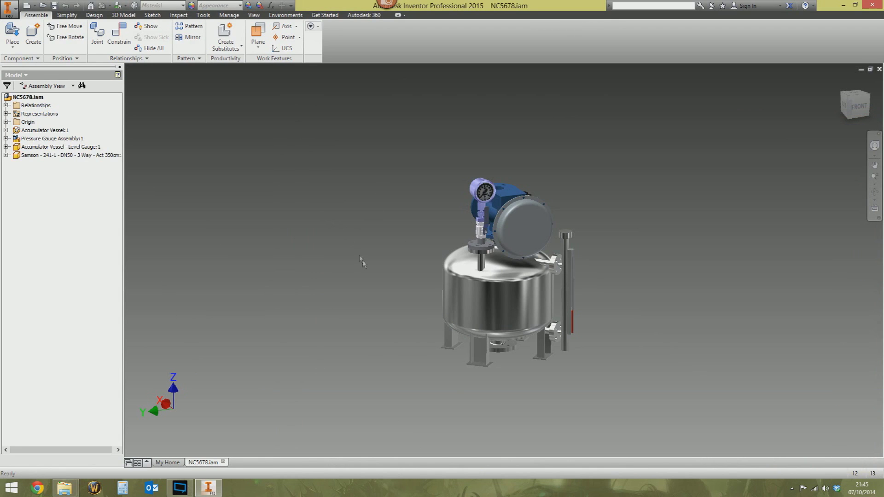
Step: Replace Accumulator Vessel:1 with Accumulator Vessel Longer Legs.ipt
left_click(467, 309)
right_click(466, 308)
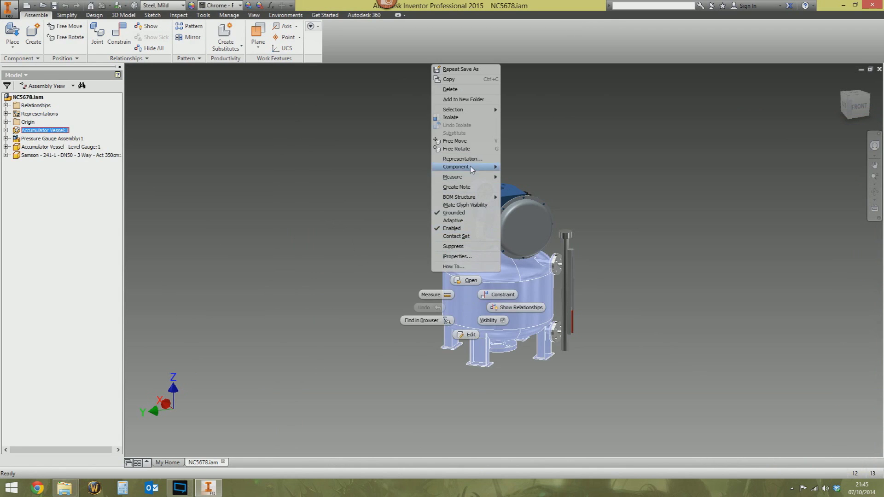
mouse_move(479, 166)
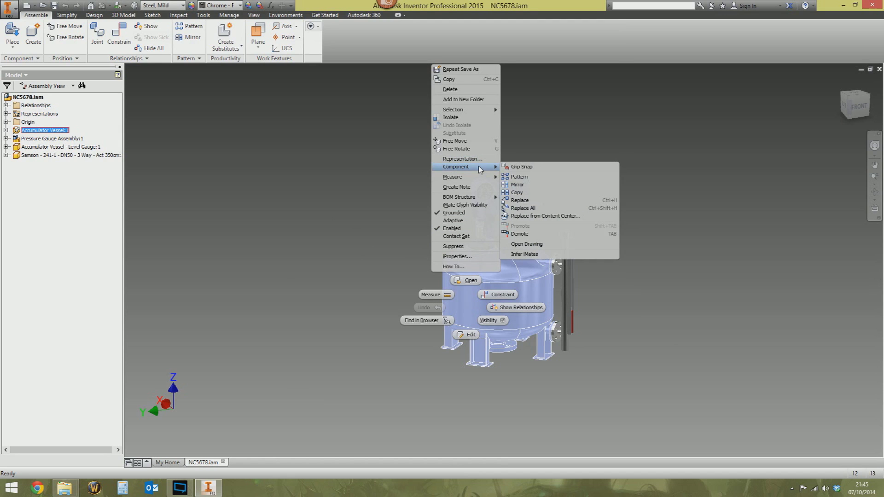
left_click(543, 201)
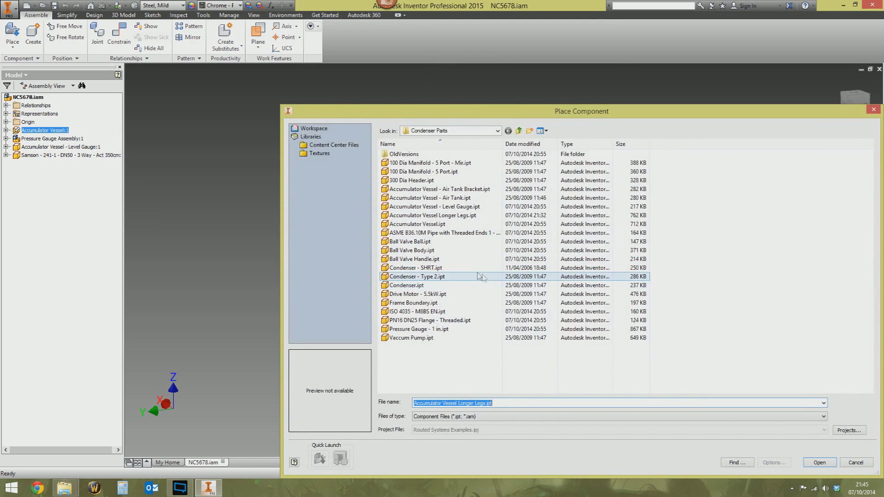
left_click(435, 217)
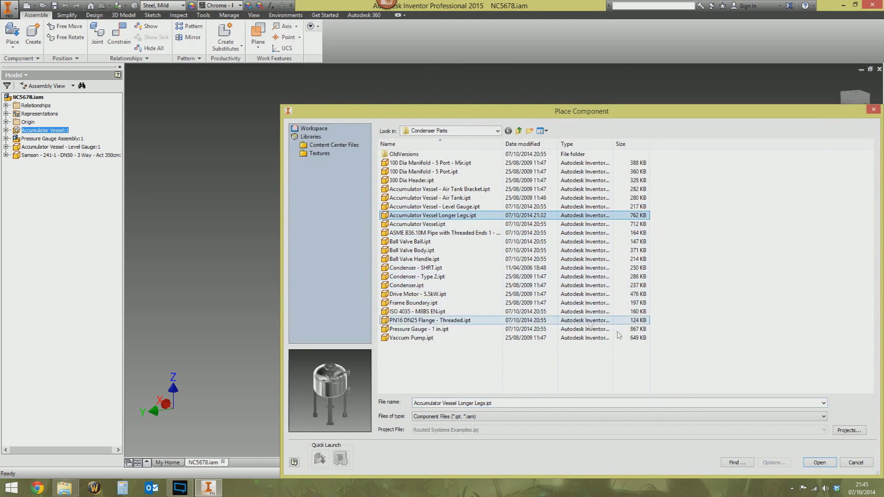
left_click(820, 462)
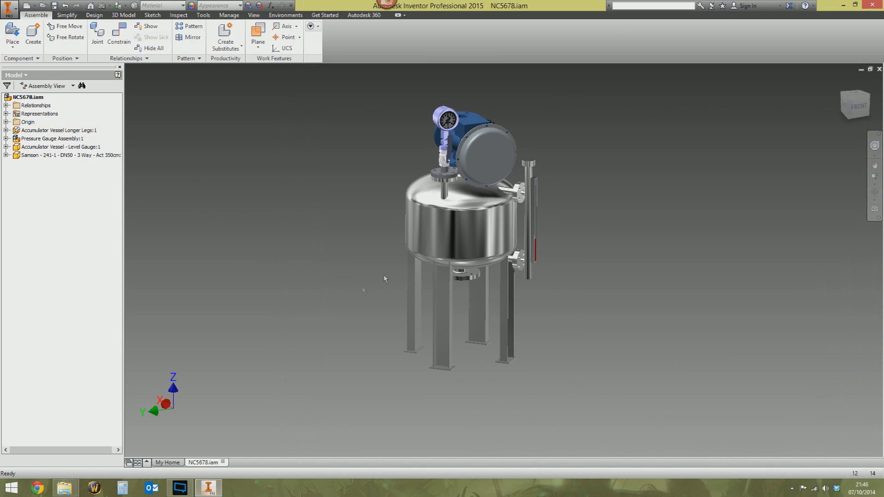
Step: Save NC5678.iam and make a copy of NC1234.idw in the same folder
left_click(54, 6)
left_click(481, 204)
key("ctrl+o")
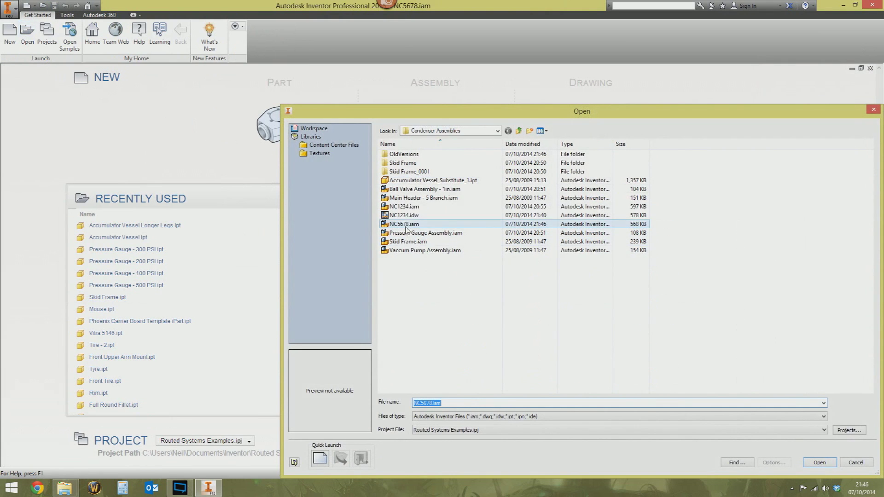
left_click(392, 216)
right_click_drag(392, 220, 417, 289)
left_click(431, 291)
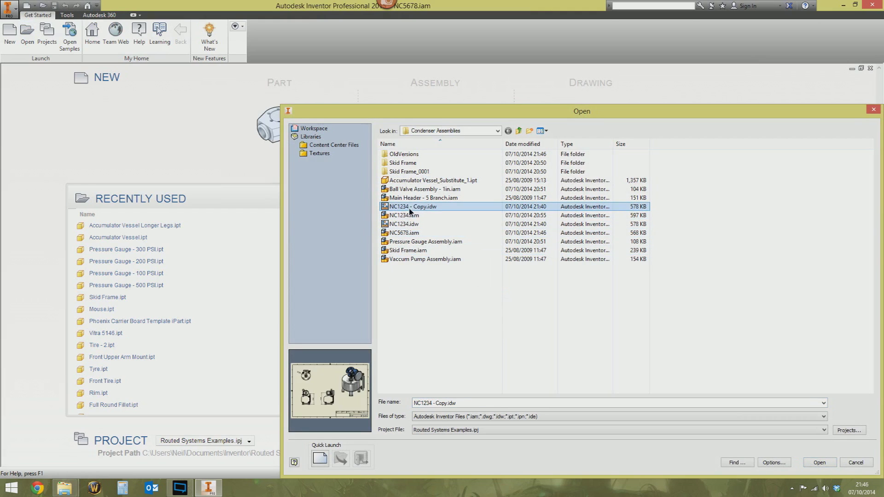
Step: Rename the drawing copy to NC5678.idw and open it
left_click(427, 208)
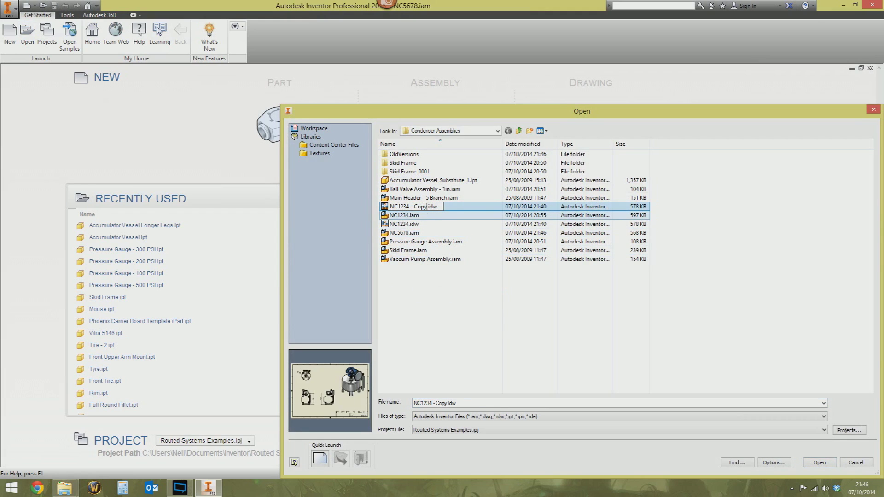
left_click_drag(426, 207, 404, 207)
type("5678")
key("Return")
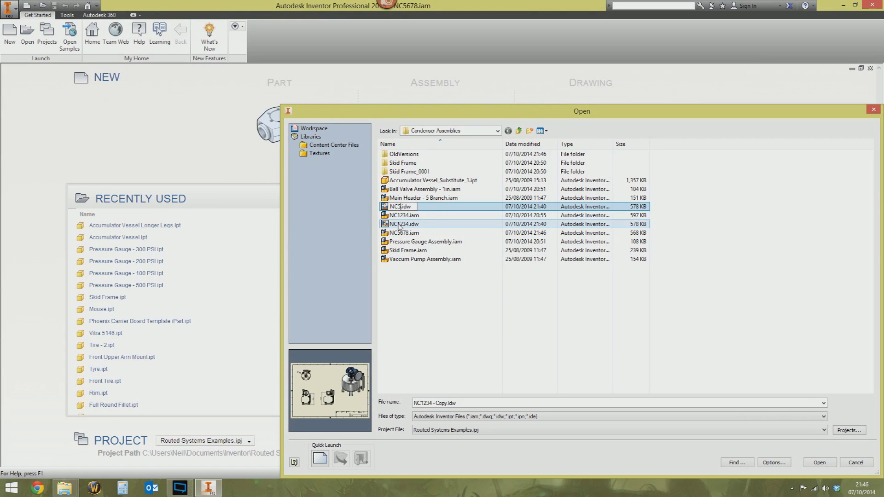
right_click(387, 233)
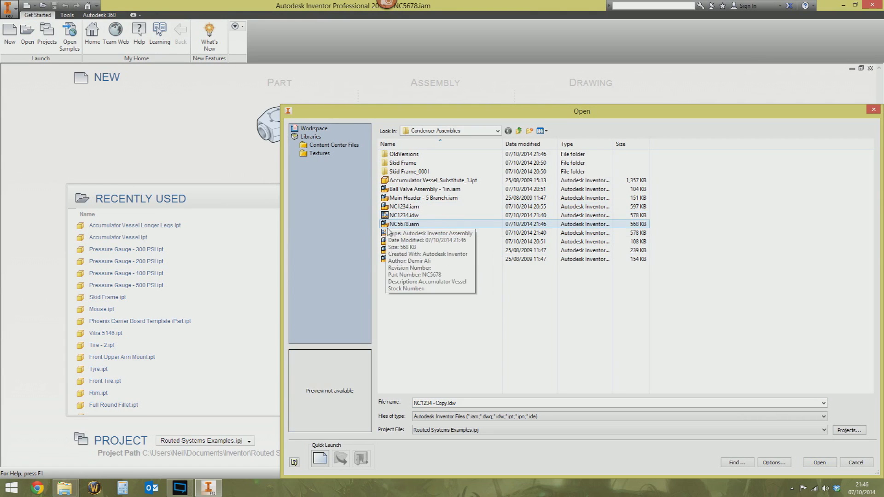
left_click(387, 234)
double_click(387, 233)
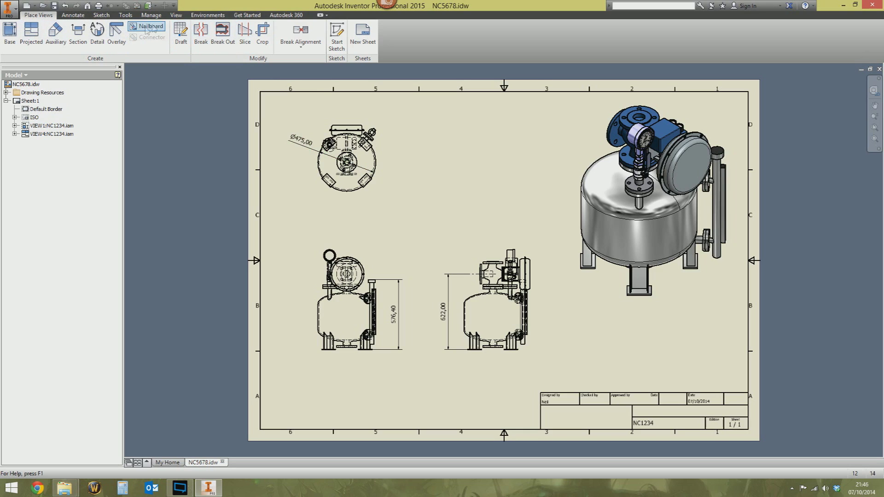
Step: Switch the ribbon to the Environments tab to find the model management tools
left_click(206, 15)
Step: In Replace Model Reference, swap the NC1234.iam reference for NC5678.iam and confirm
left_click(151, 15)
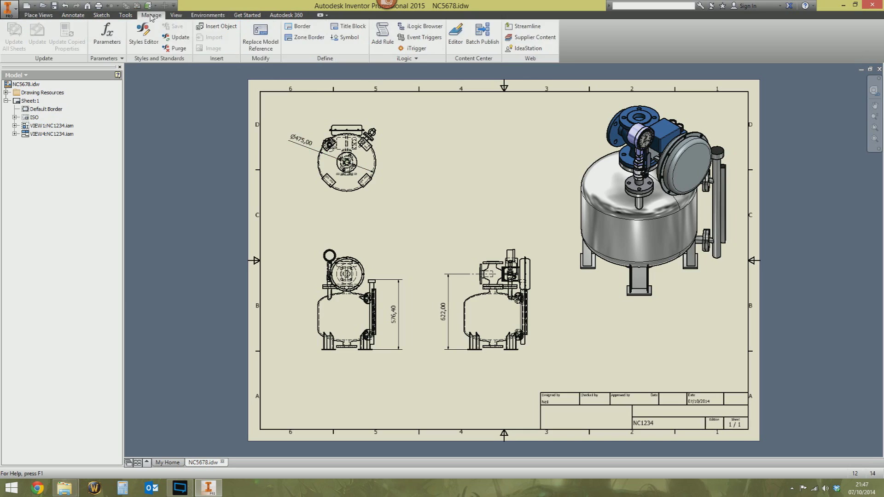
left_click(261, 46)
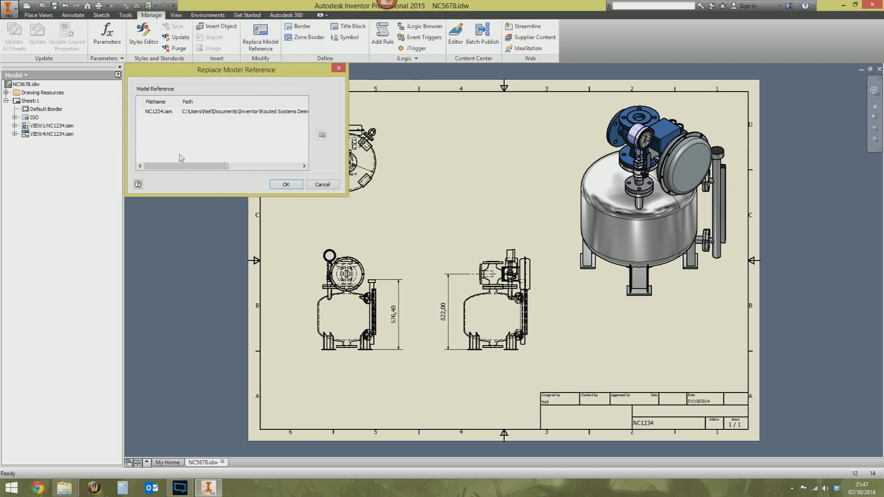
left_click(149, 111)
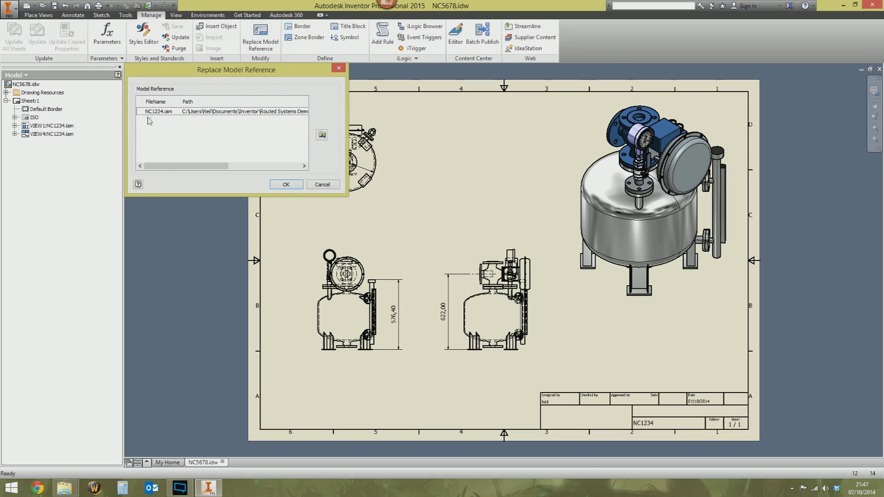
left_click(322, 135)
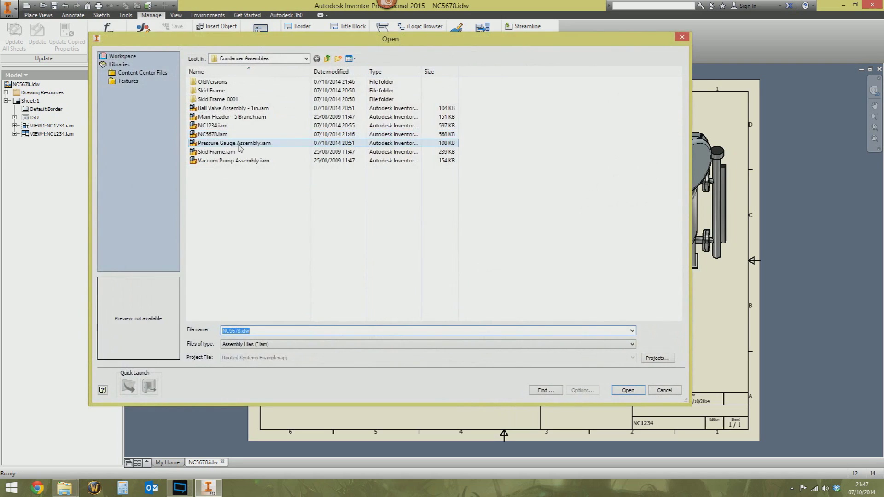
left_click(199, 134)
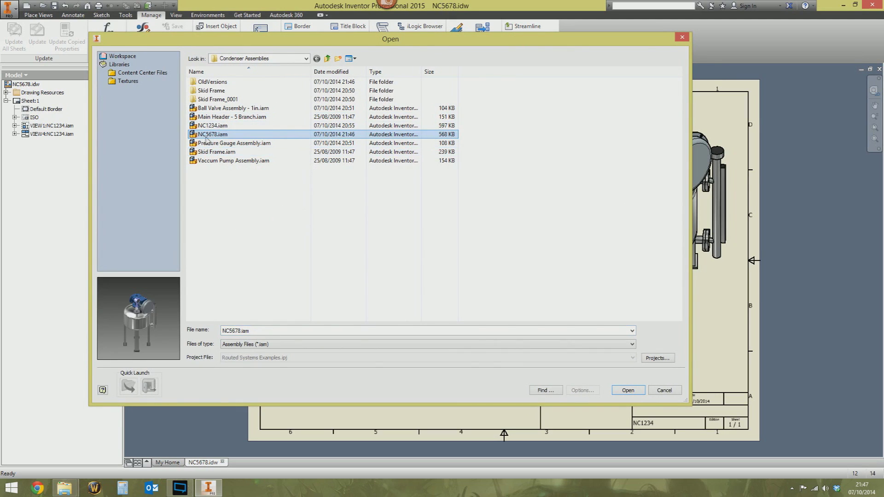
left_click(629, 390)
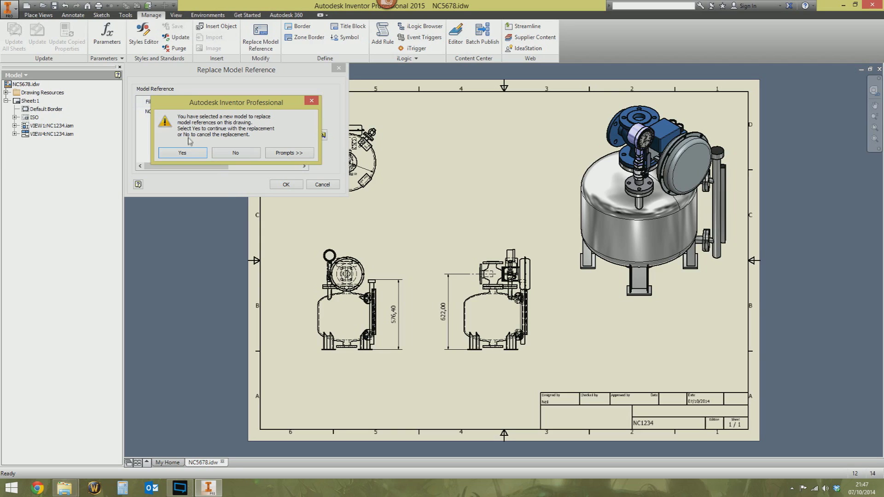
left_click(184, 154)
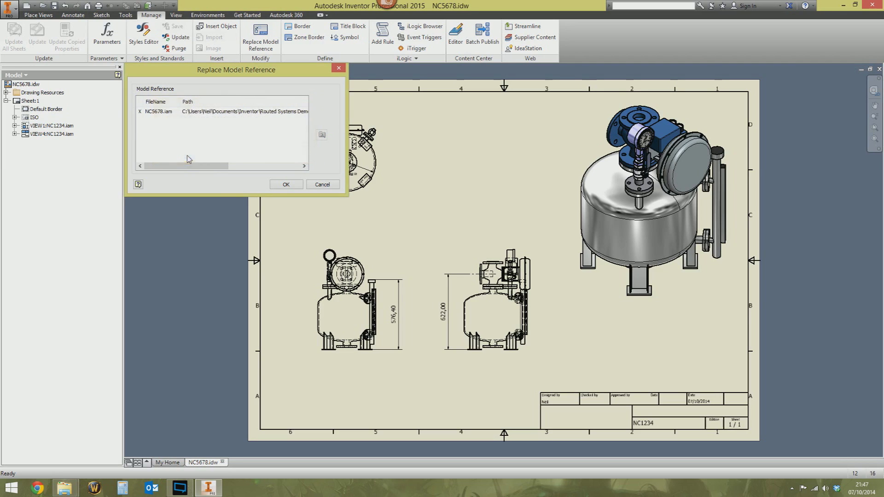
Step: Apply the new reference, drag the 912,40 and 958,00 dimension texts lower, and zoom all
left_click(286, 185)
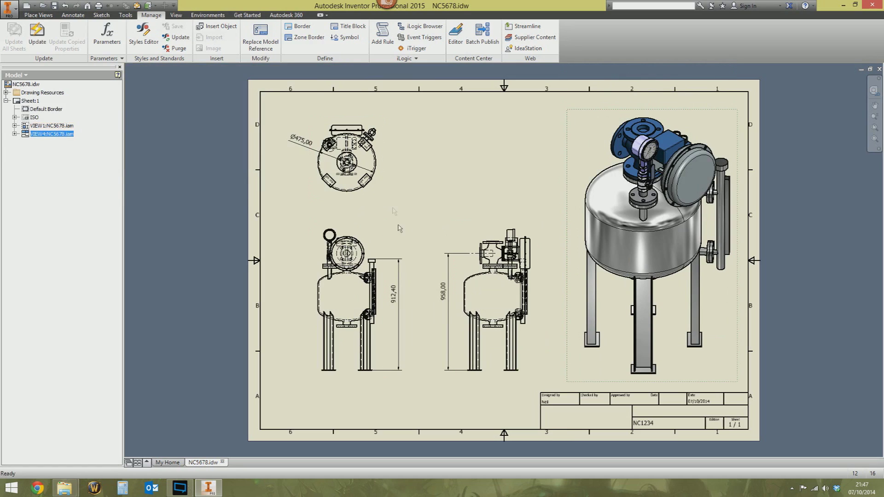
left_click_drag(399, 300, 397, 319)
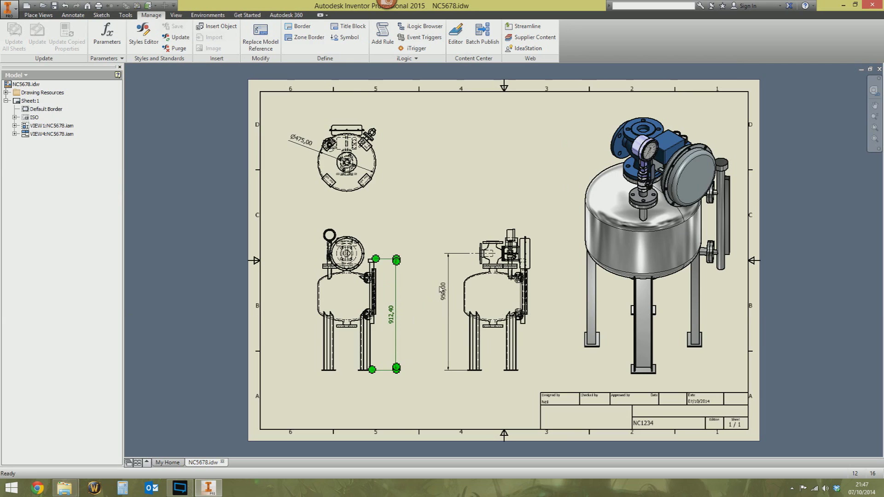
left_click_drag(444, 289, 448, 318)
scroll(373, 262, "up", 5)
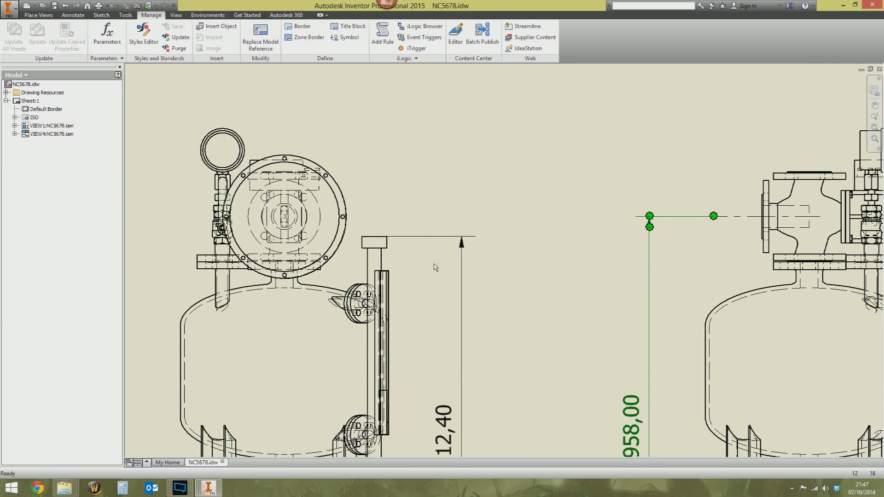
scroll(434, 263, "down", 5)
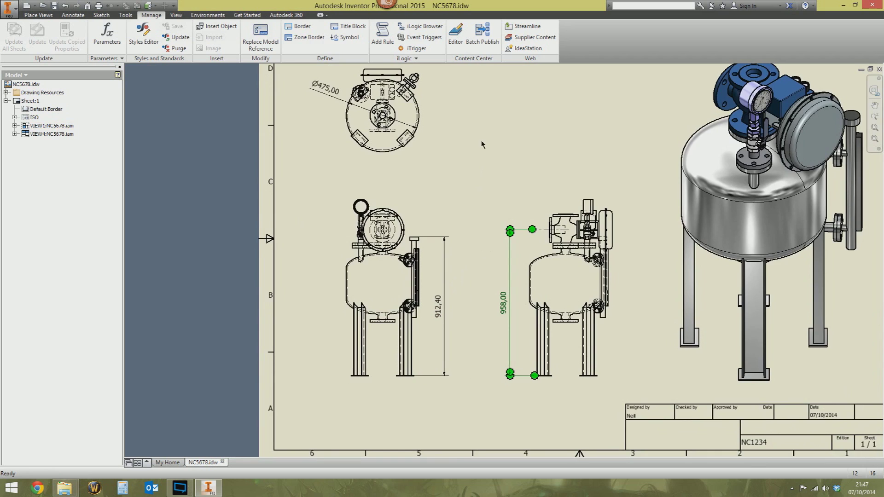
key("Home")
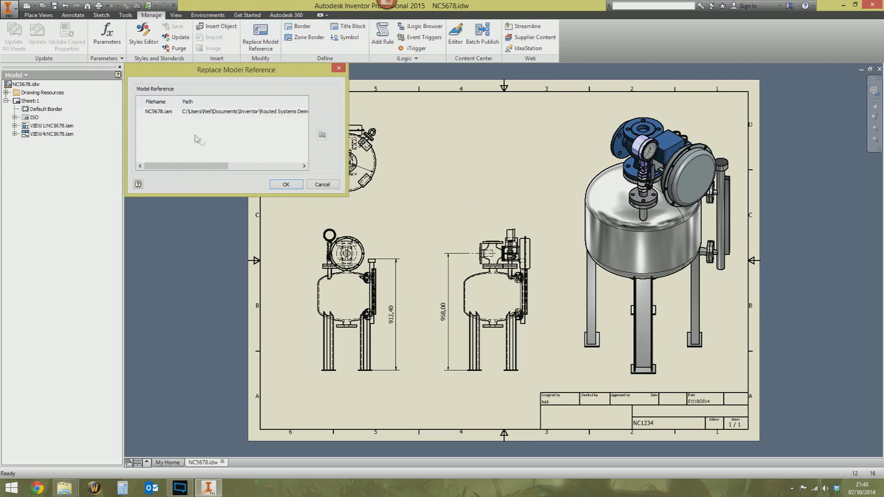
Step: Check the NC5678.iam reference entry and cancel the dialog without changes
left_click(157, 112)
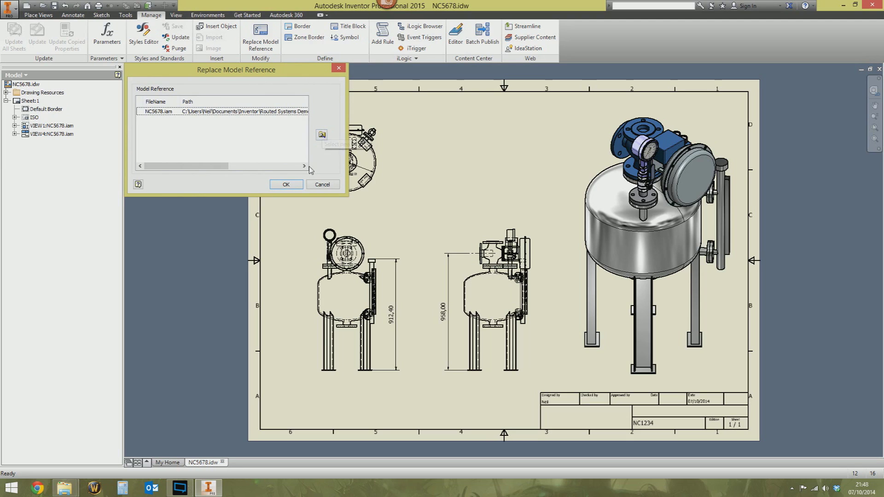
left_click(321, 185)
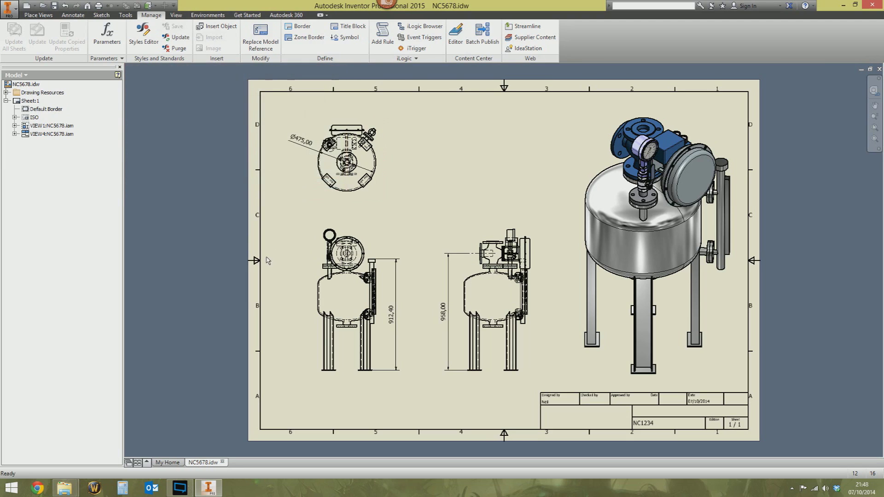